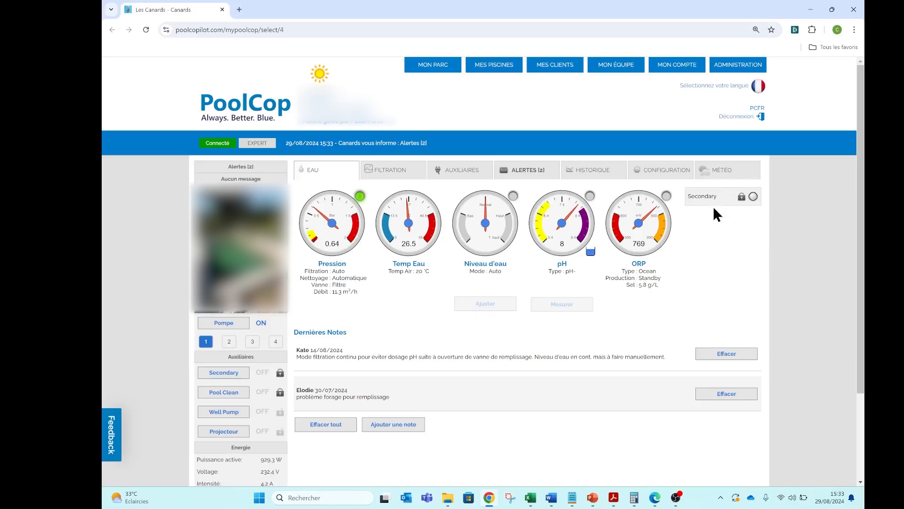
# Open the water level (Niveau d'eau) settings in the pool's configuration.
pyautogui.click(664, 172)
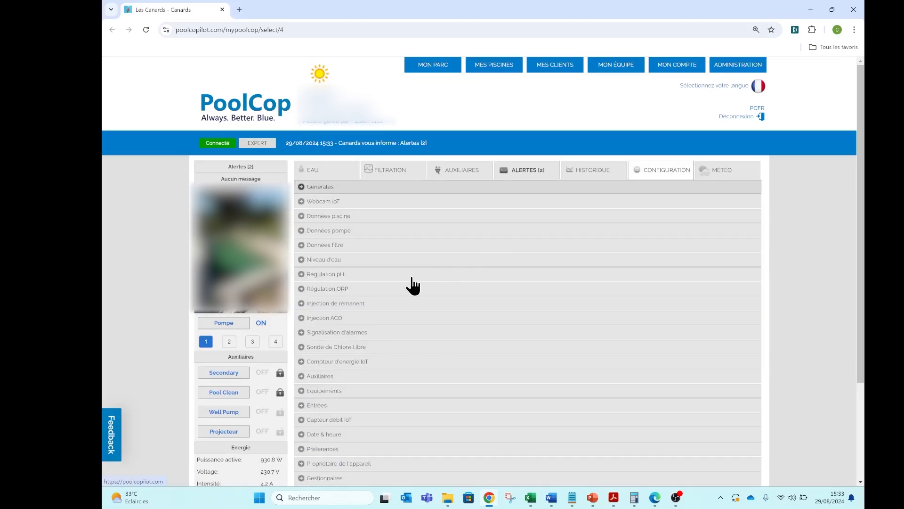
pyautogui.click(361, 267)
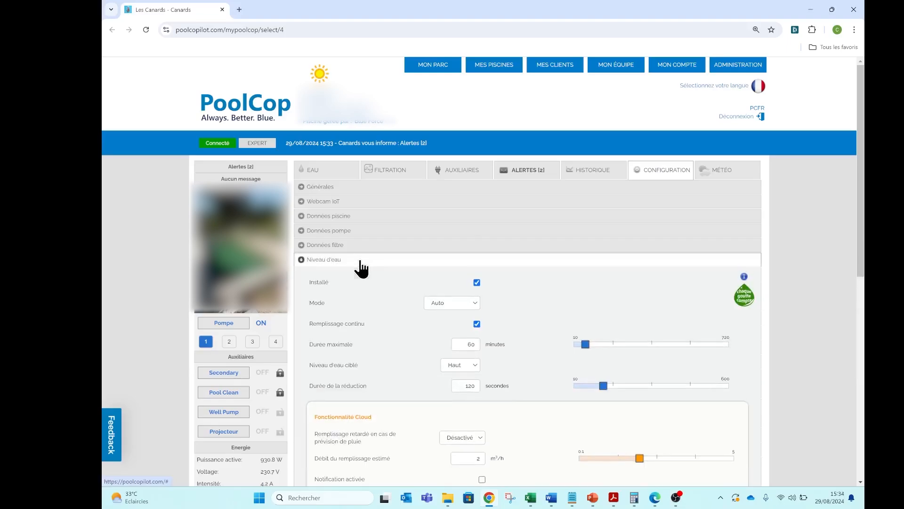
pyautogui.scroll(-3, 536, 338)
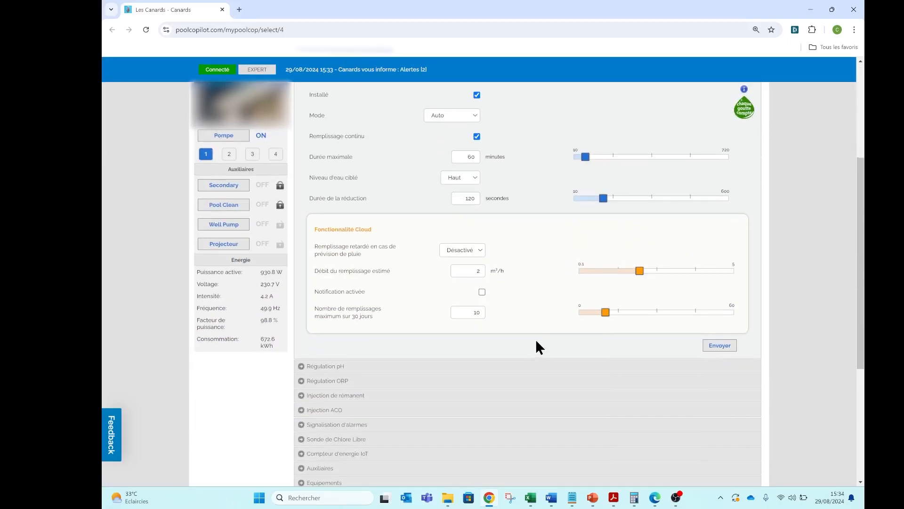
pyautogui.scroll(1, 536, 338)
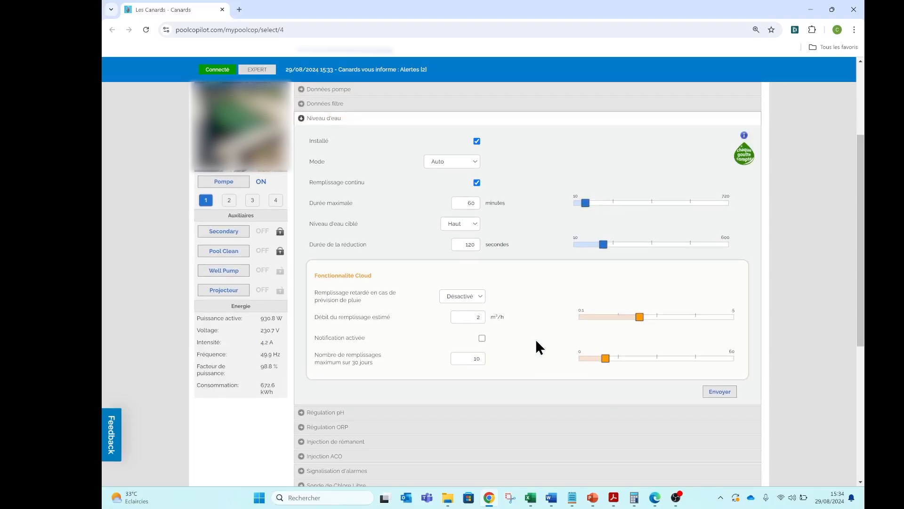
# Try the Lecture seule and Remplissage water level modes, checking the maximum duration and target level choices for filling.
pyautogui.click(476, 160)
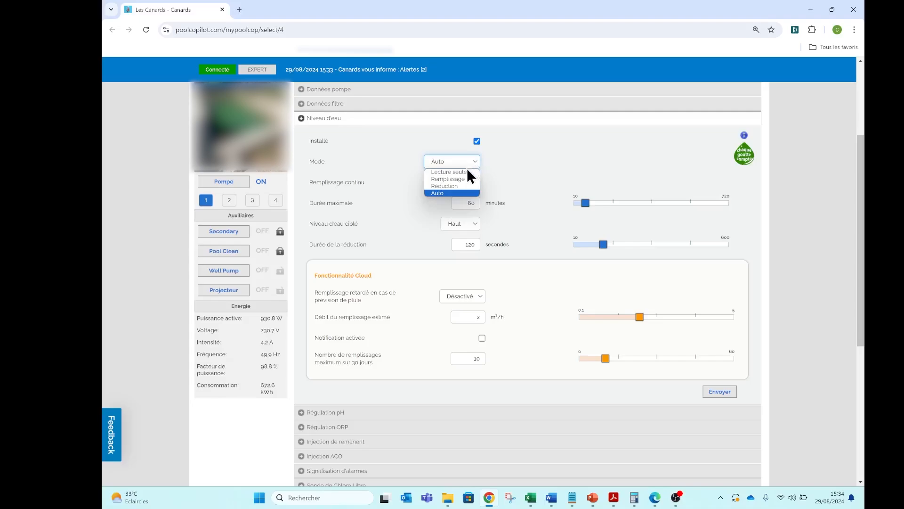
pyautogui.click(468, 171)
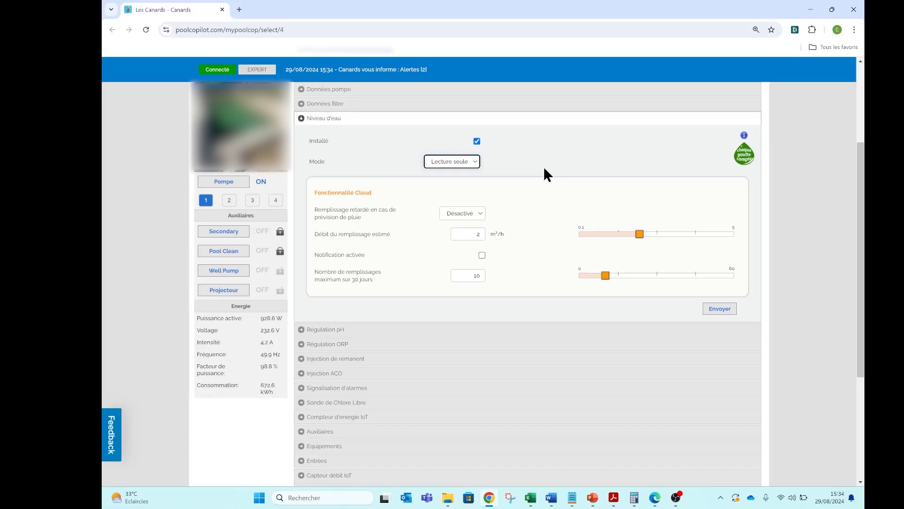
pyautogui.click(474, 161)
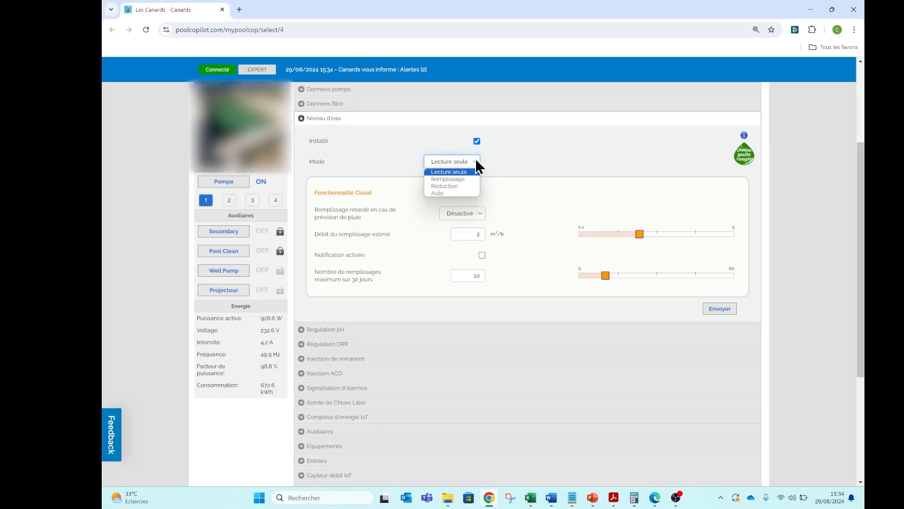
pyautogui.click(468, 179)
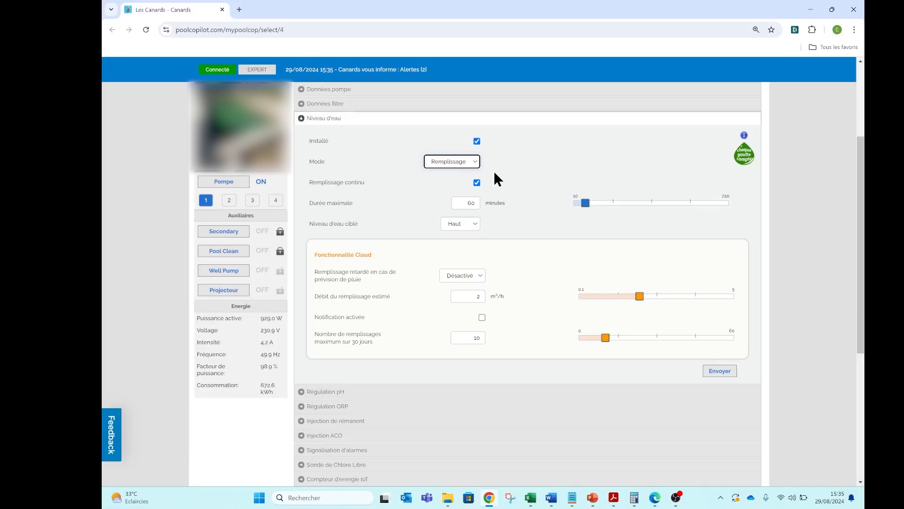
pyautogui.click(472, 202)
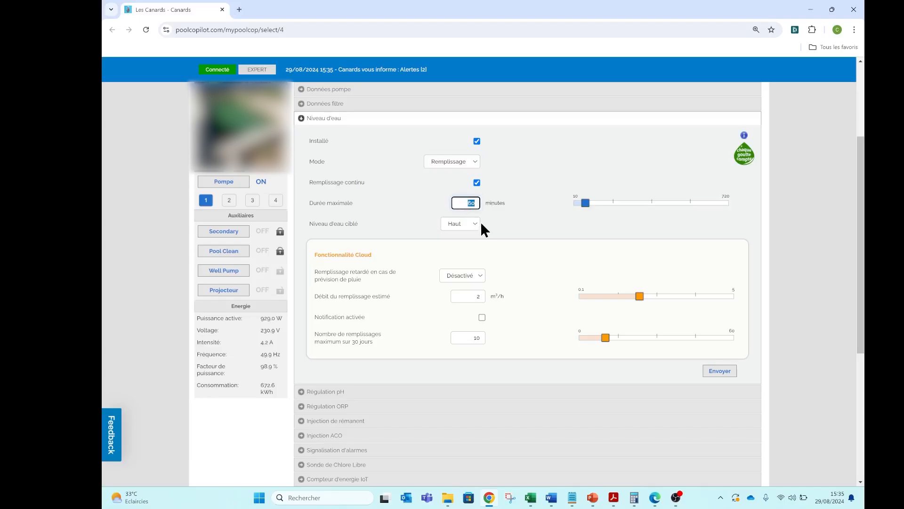
pyautogui.click(477, 224)
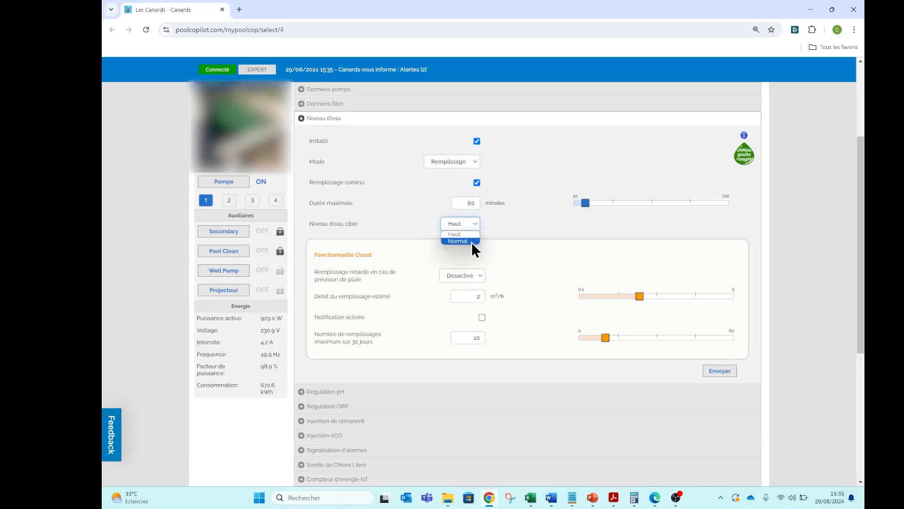
pyautogui.click(513, 236)
# Try the Réduction water level mode and check its trigger level choices and reduction duration.
pyautogui.click(477, 160)
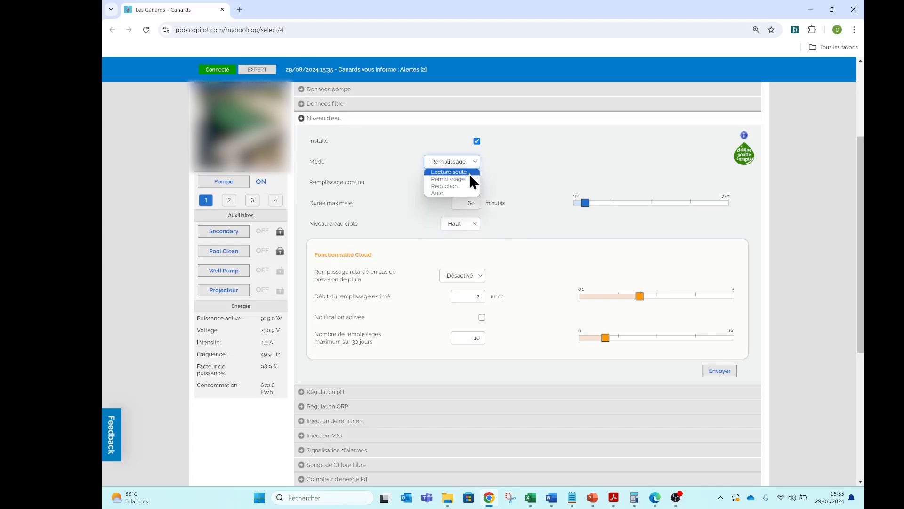
pyautogui.click(467, 184)
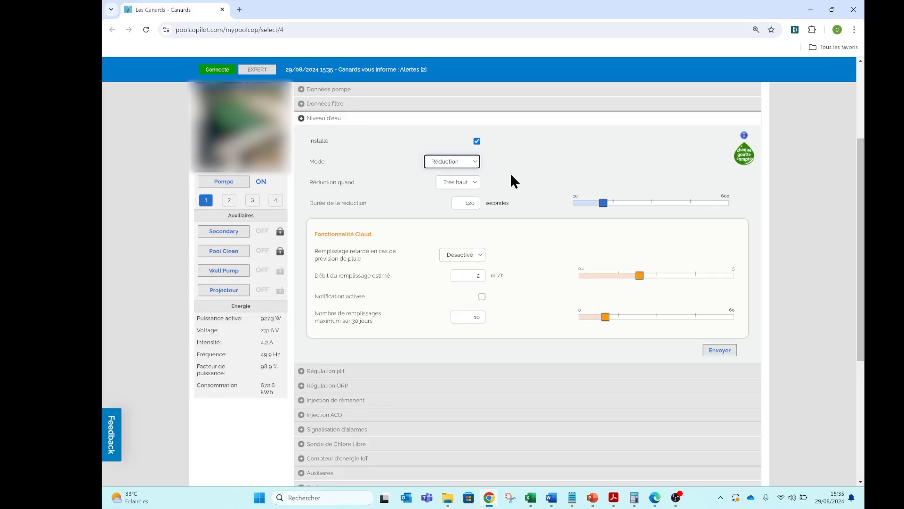
pyautogui.click(474, 183)
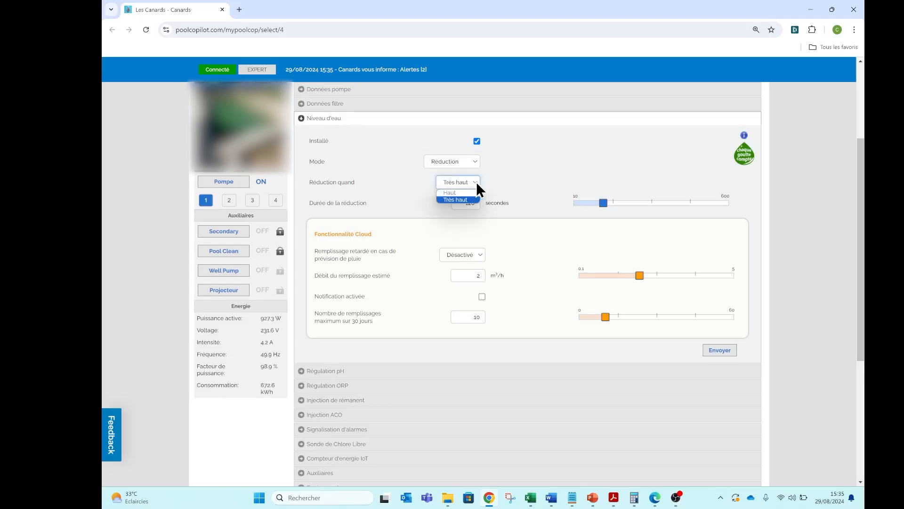
pyautogui.click(477, 181)
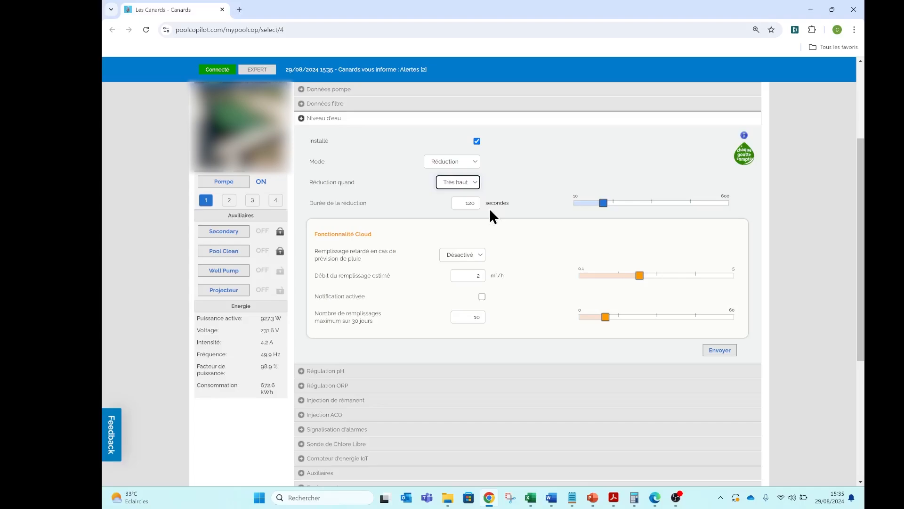
pyautogui.moveTo(457, 203); pyautogui.dragTo(491, 207)
pyautogui.click(501, 208)
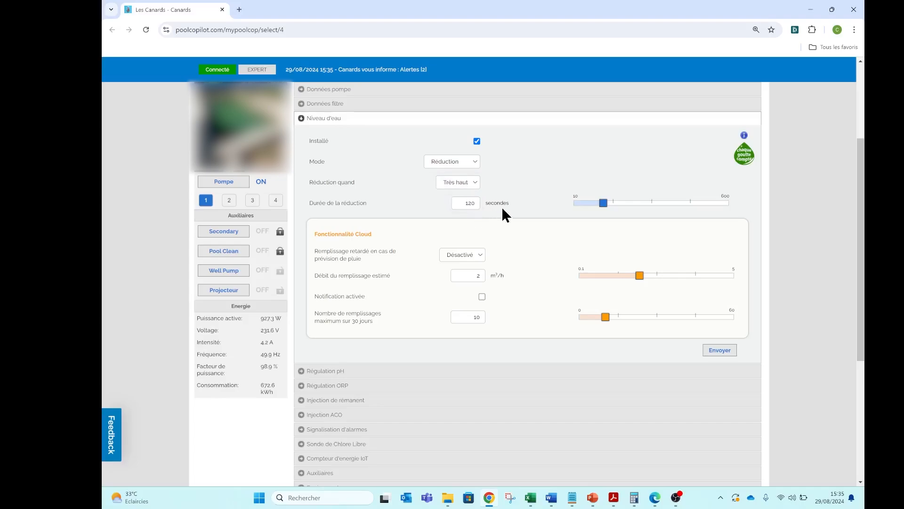
# Set the water level mode to Auto and review its maximum filling duration, target level and reduction duration.
pyautogui.click(473, 163)
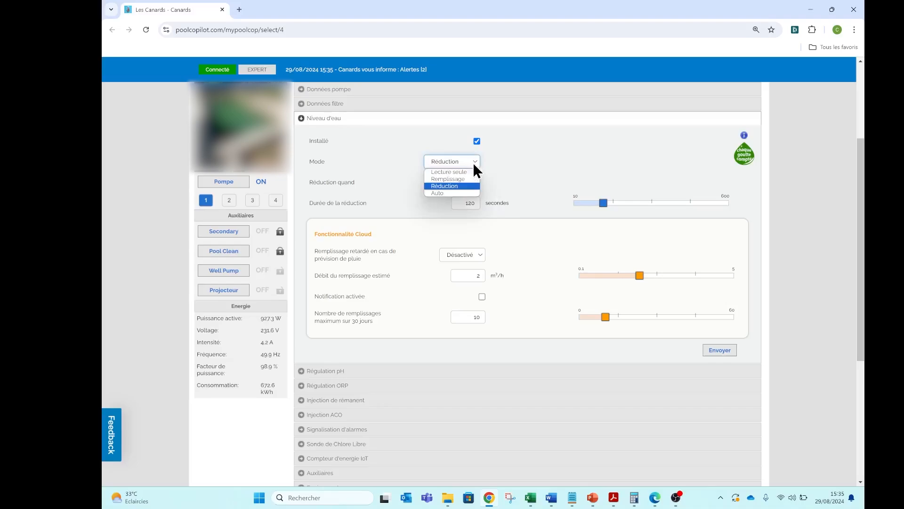
pyautogui.click(462, 193)
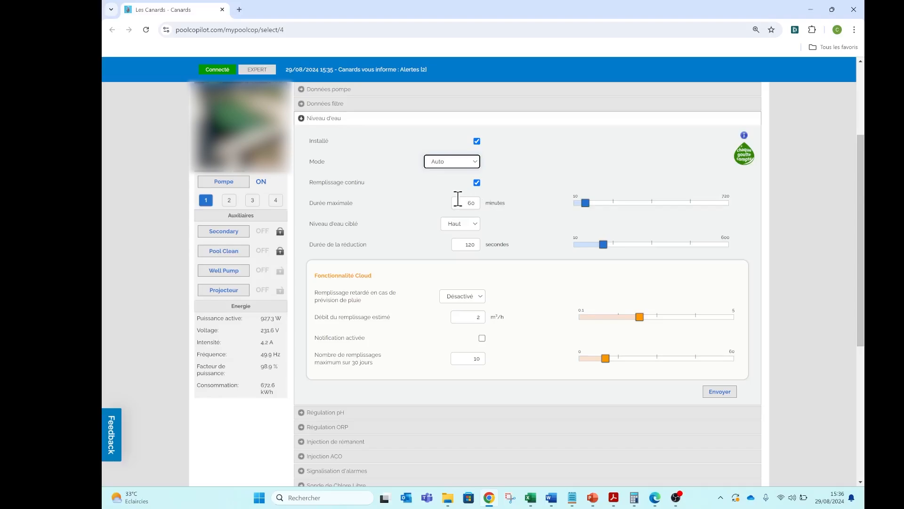
pyautogui.moveTo(458, 200); pyautogui.dragTo(500, 201)
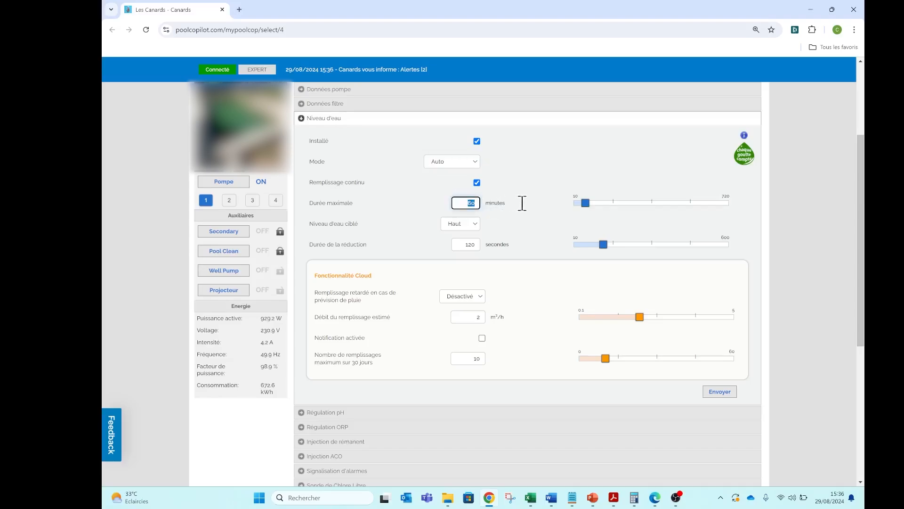
pyautogui.click(522, 204)
pyautogui.click(476, 225)
pyautogui.click(476, 225)
pyautogui.moveTo(460, 244); pyautogui.dragTo(487, 243)
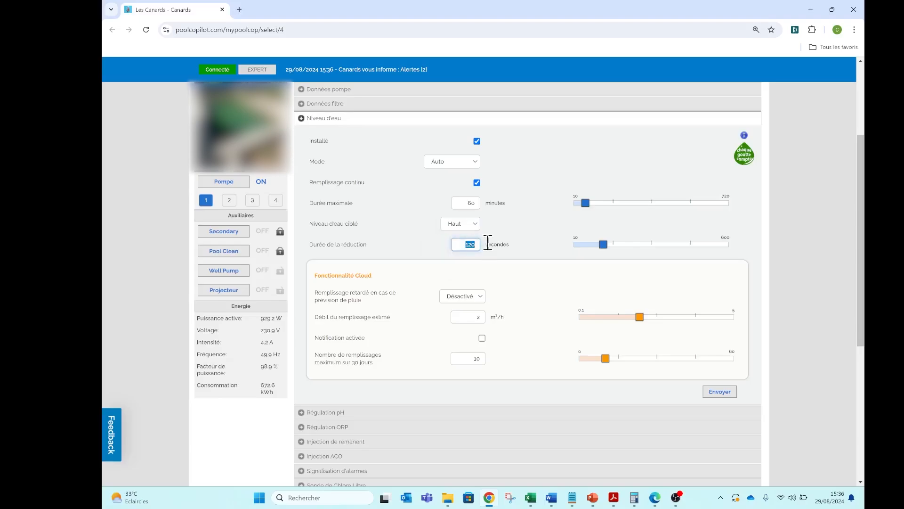
pyautogui.click(502, 246)
# Review the cloud options for rain-delayed filling, estimated filling flow rate and maximum number of fillings over 30 days.
pyautogui.click(482, 297)
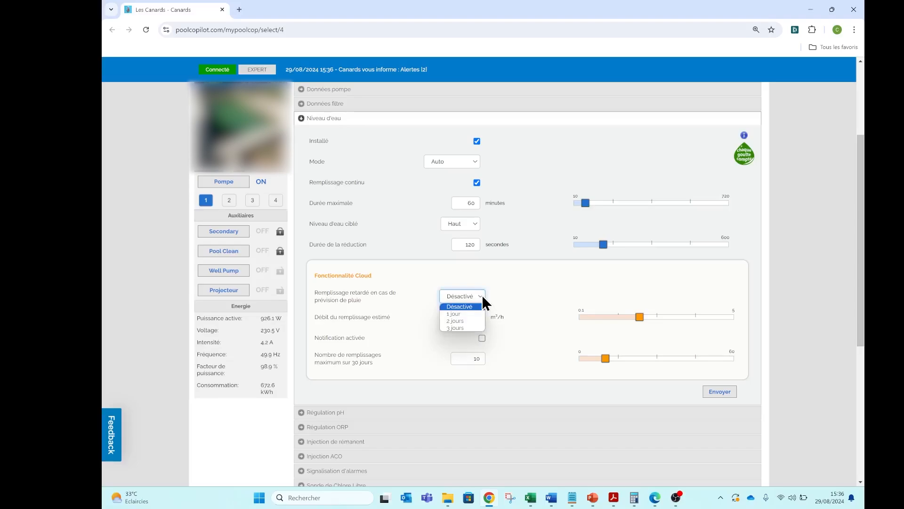
pyautogui.click(483, 295)
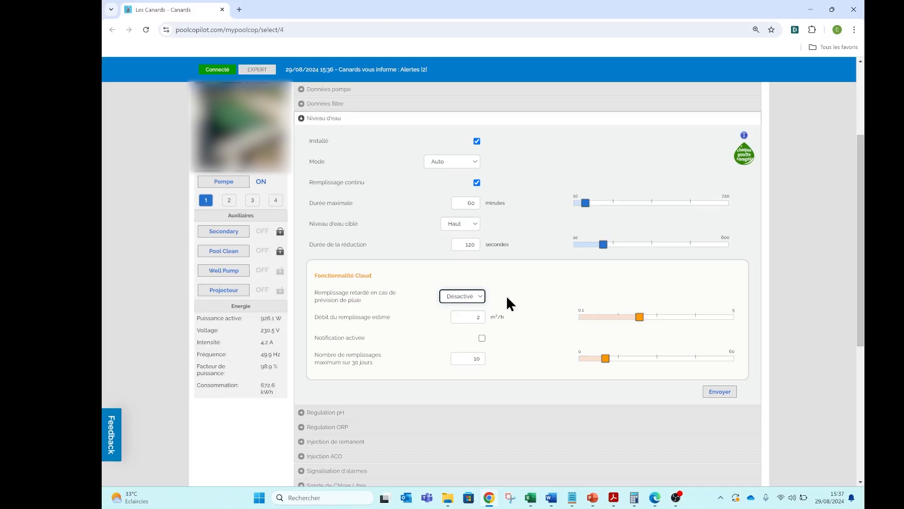
pyautogui.click(476, 317)
pyautogui.write('2')
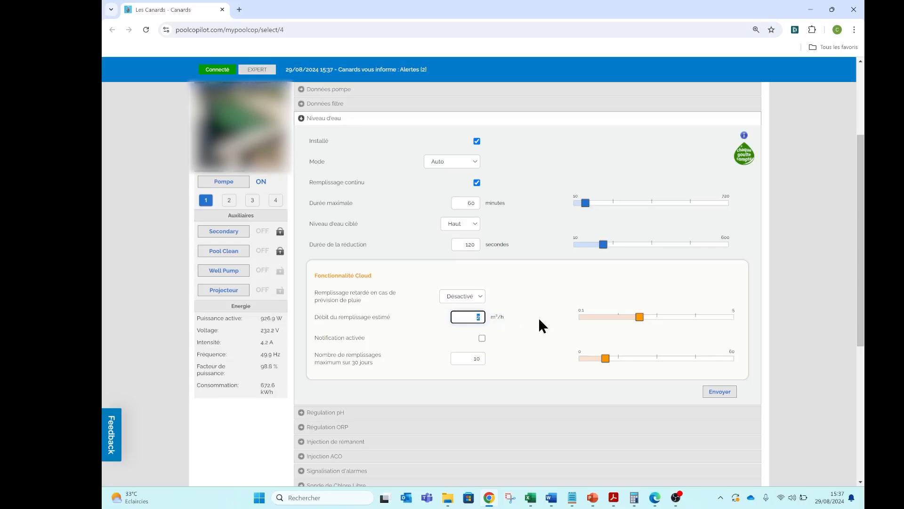
pyautogui.click(515, 324)
pyautogui.doubleClick(475, 358)
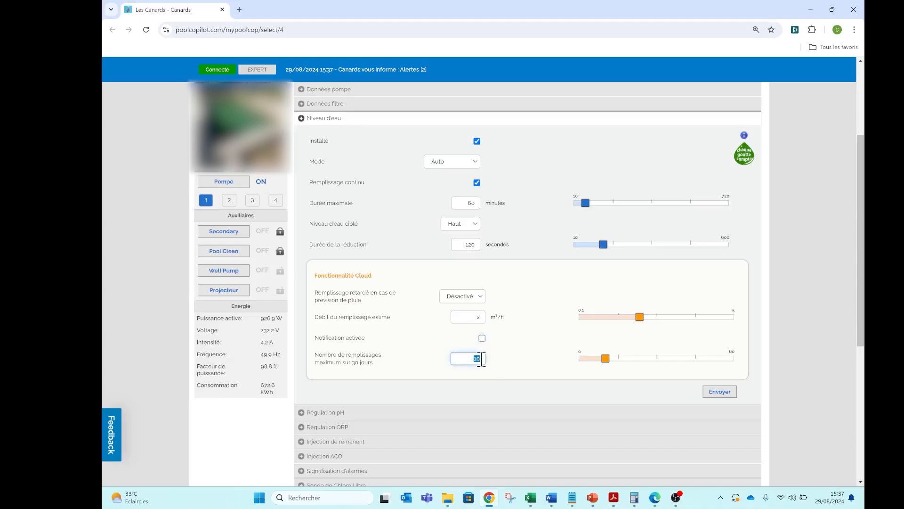
pyautogui.click(494, 360)
# Consult the help text for the water level control configuration and close it.
pyautogui.scroll(2, 493, 357)
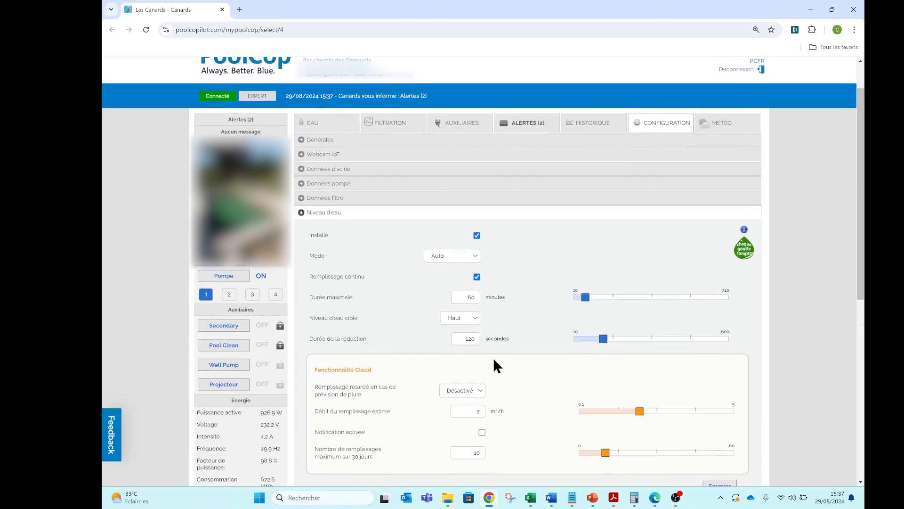
pyautogui.click(745, 230)
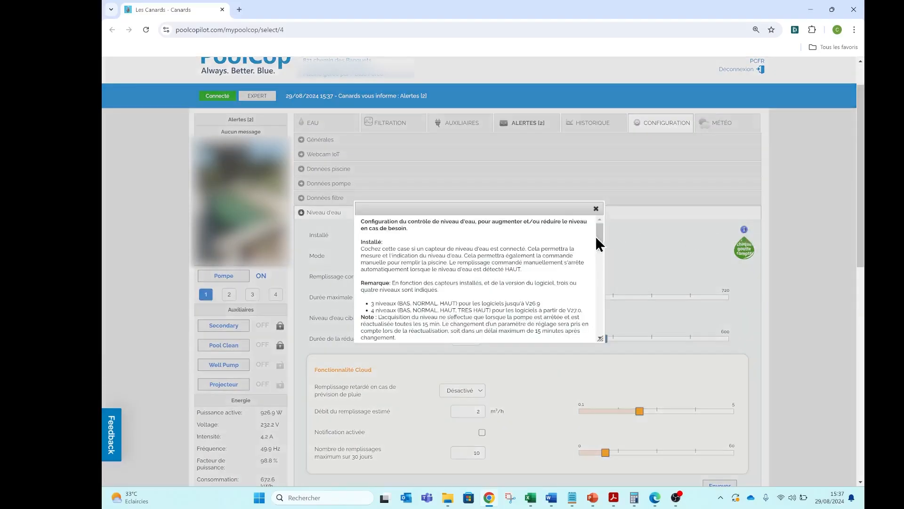
pyautogui.moveTo(600, 236); pyautogui.dragTo(595, 216)
pyautogui.click(596, 208)
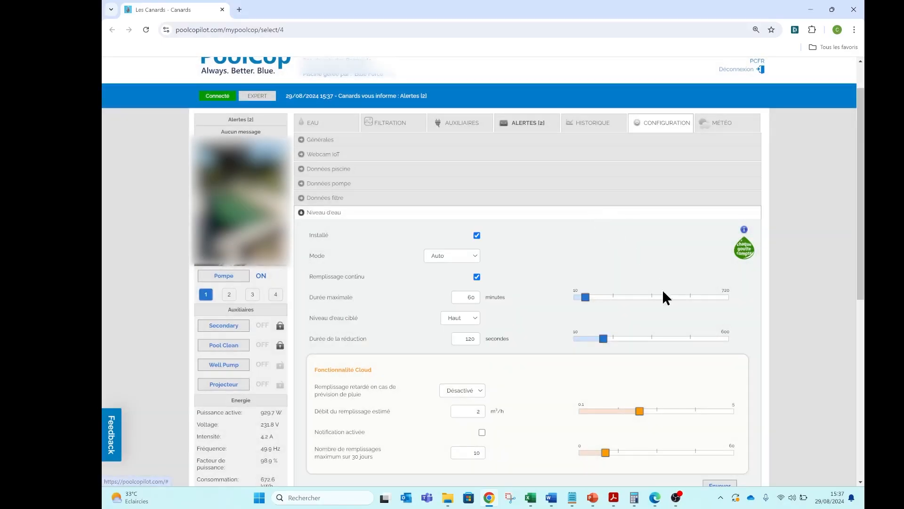
# Send the water level settings to the PoolCop and confirm the request.
pyautogui.scroll(-3, 663, 290)
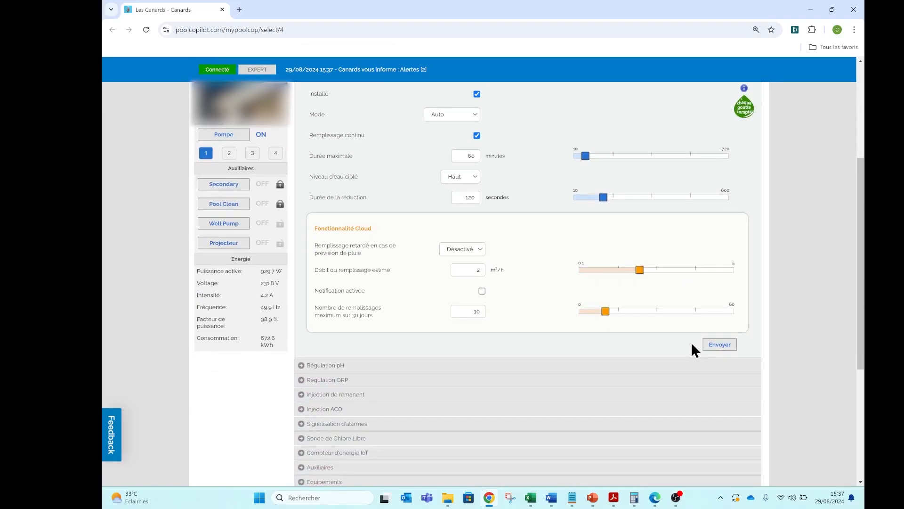
pyautogui.click(729, 348)
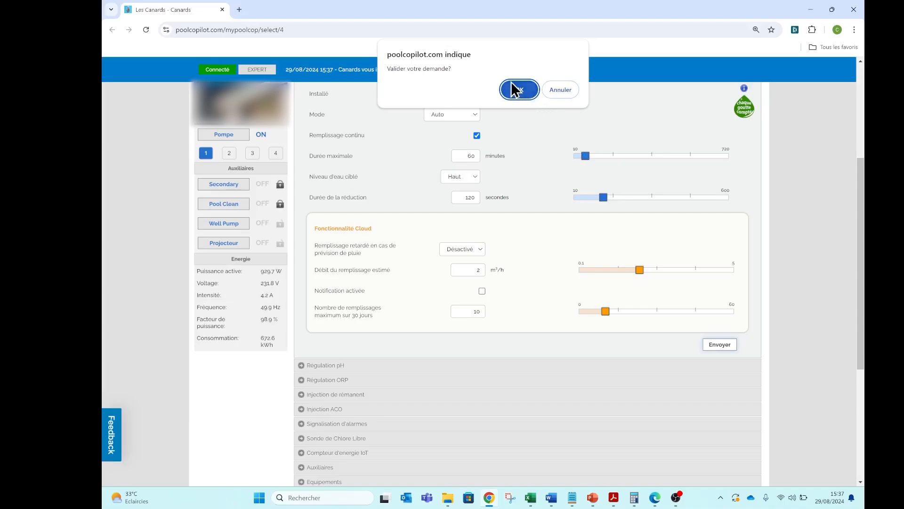
pyautogui.click(516, 89)
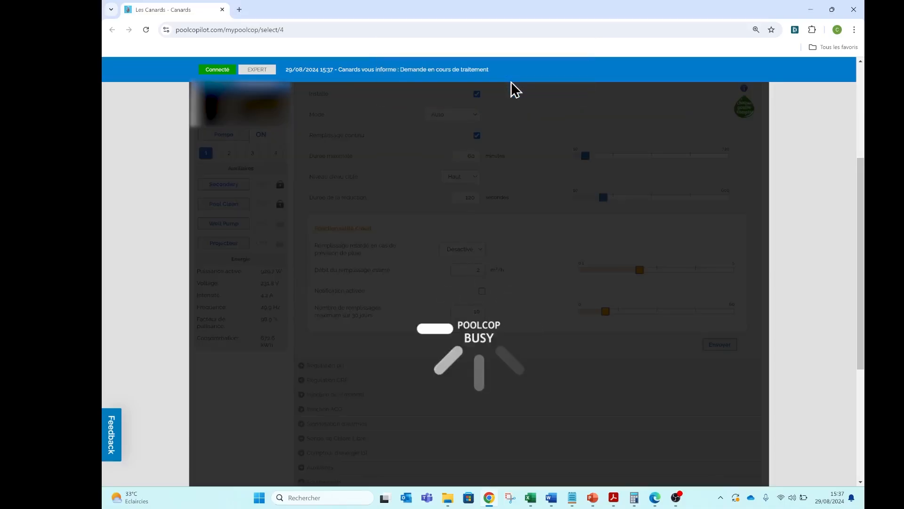